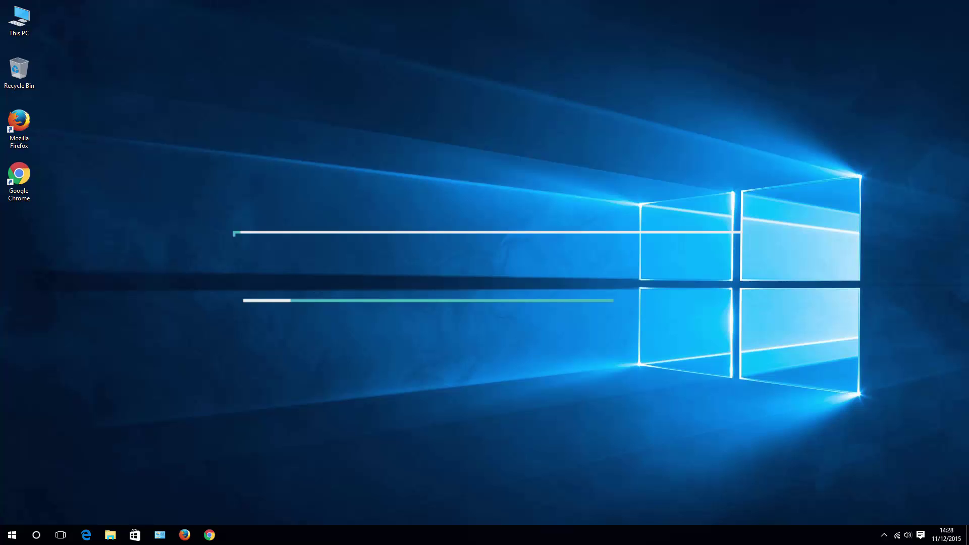
# Step: Open Google Chrome and run a Google search for 'bluestacks'
pyautogui.click(209, 536)
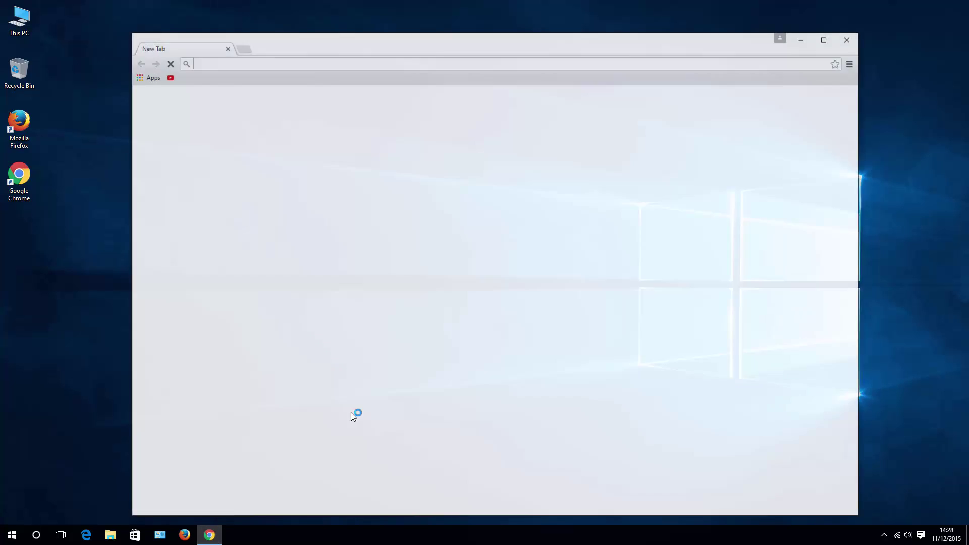
pyautogui.click(392, 234)
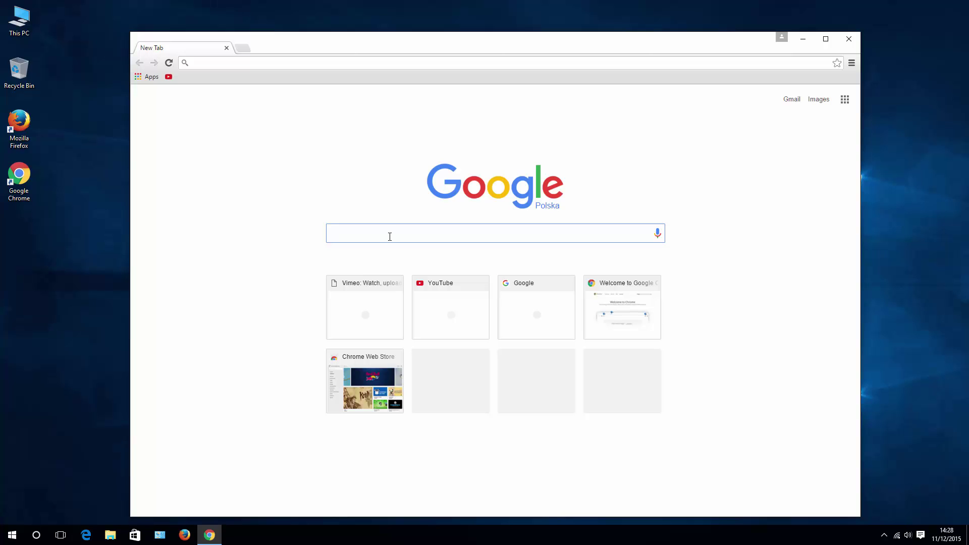
pyautogui.write('blue')
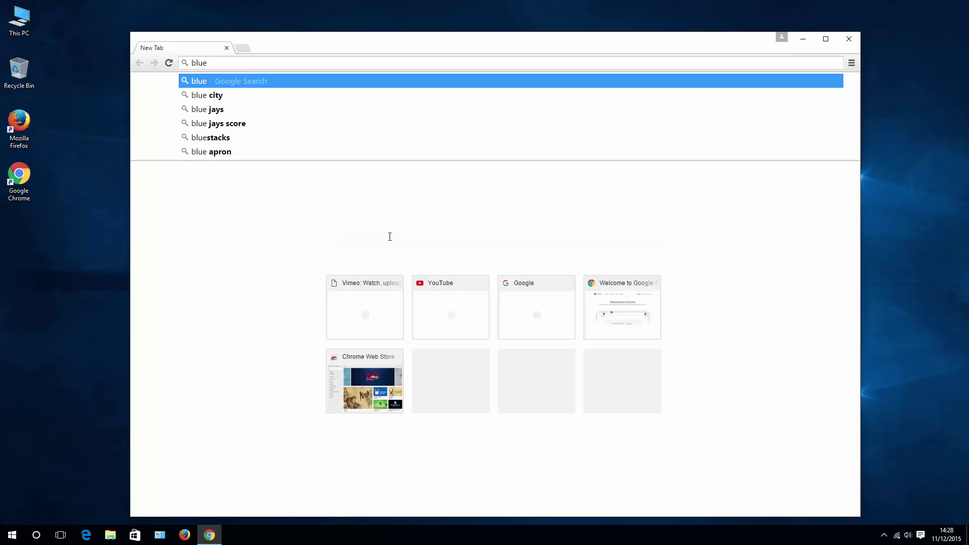
pyautogui.write('s')
pyautogui.press('BackSpace')
pyautogui.write('Sat')
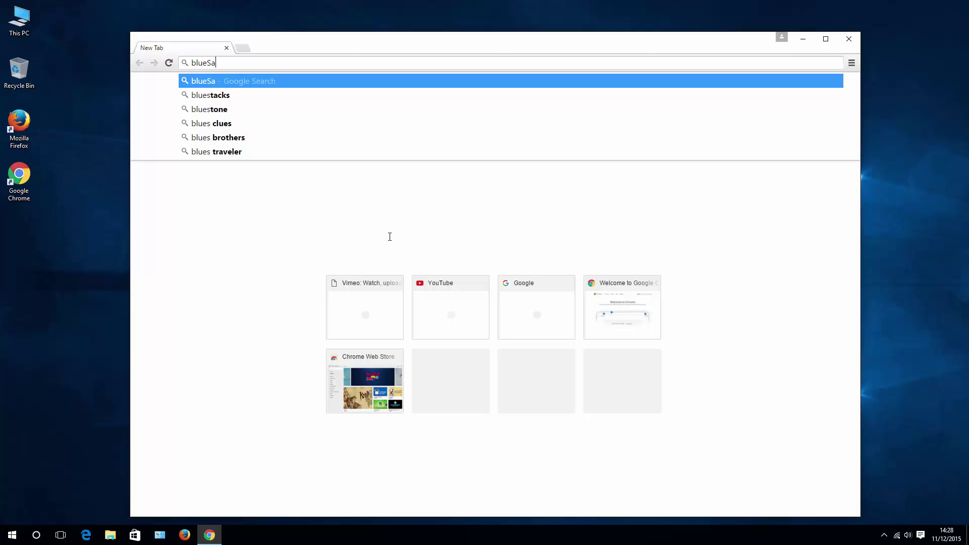
pyautogui.press('BackSpace')
pyautogui.press('BackSpace')
pyautogui.write('ta')
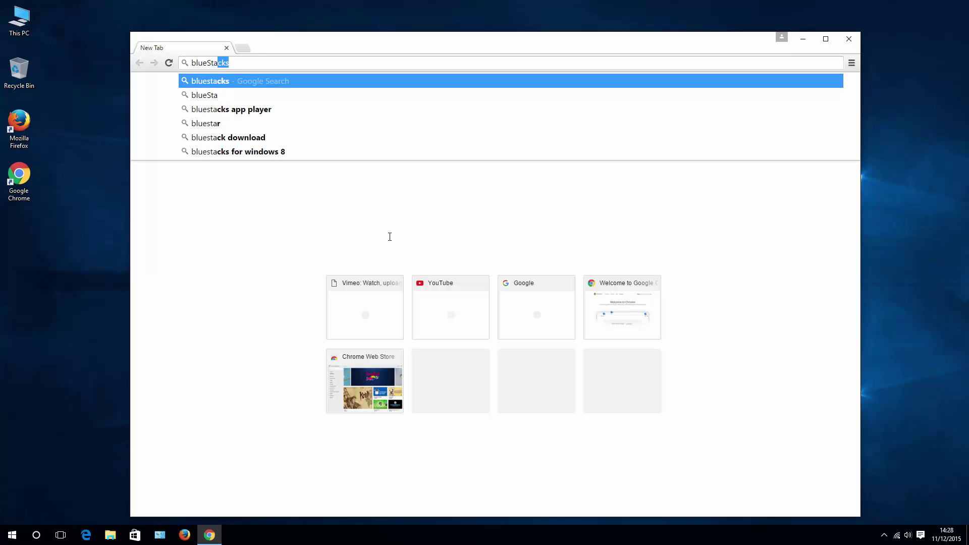
pyautogui.write('cks')
pyautogui.press('Return')
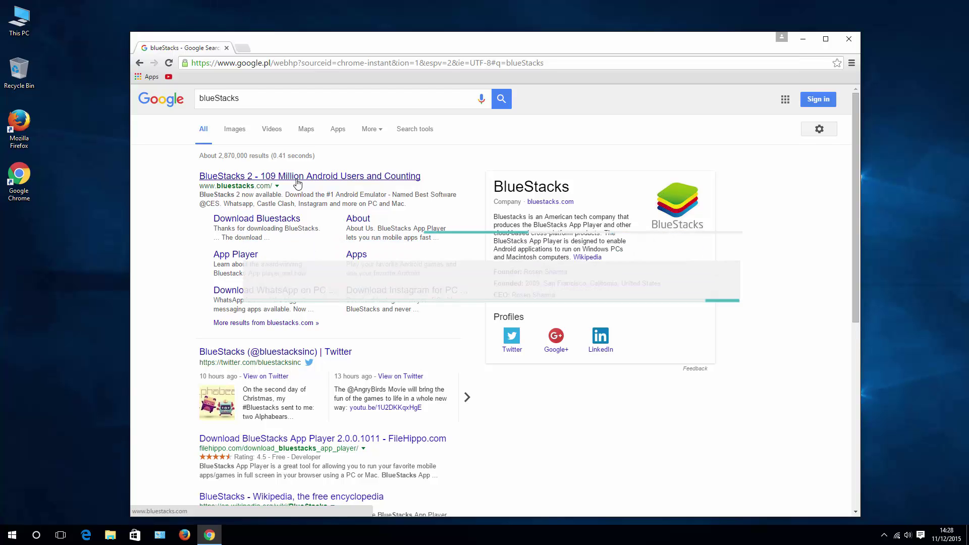
# Step: Open bluestacks.com and save the BlueStacks 2 installer, BlueStacks2-Installer_native.exe, to the Desktop
pyautogui.click(298, 177)
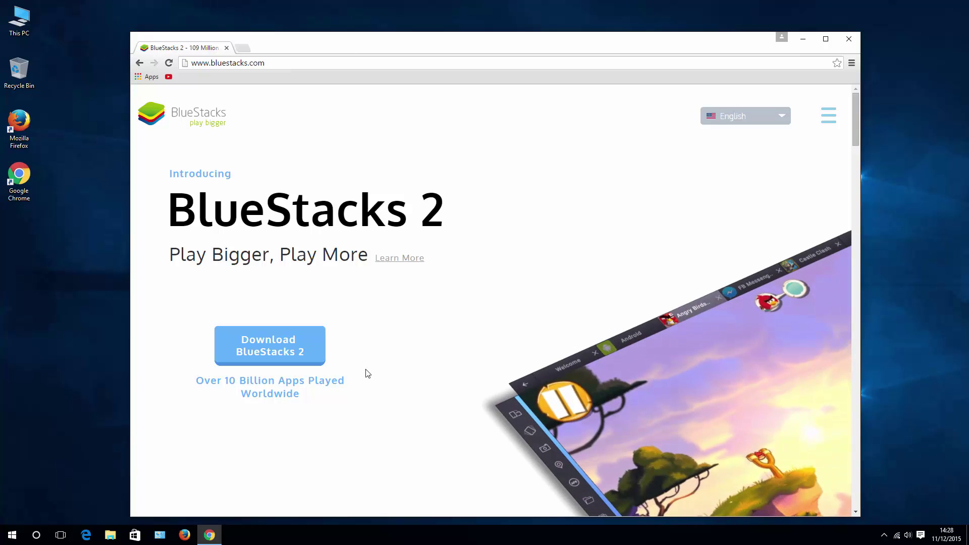
pyautogui.click(273, 350)
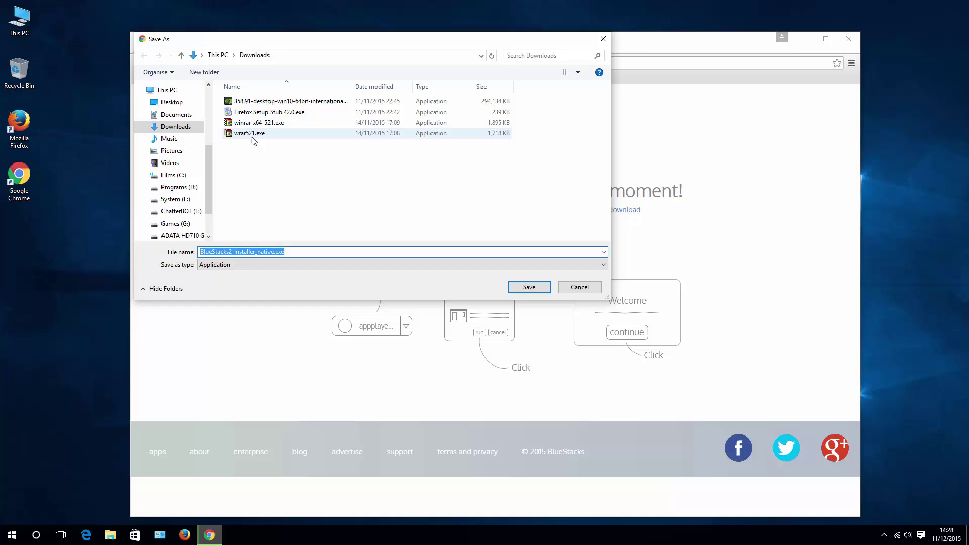
pyautogui.click(168, 103)
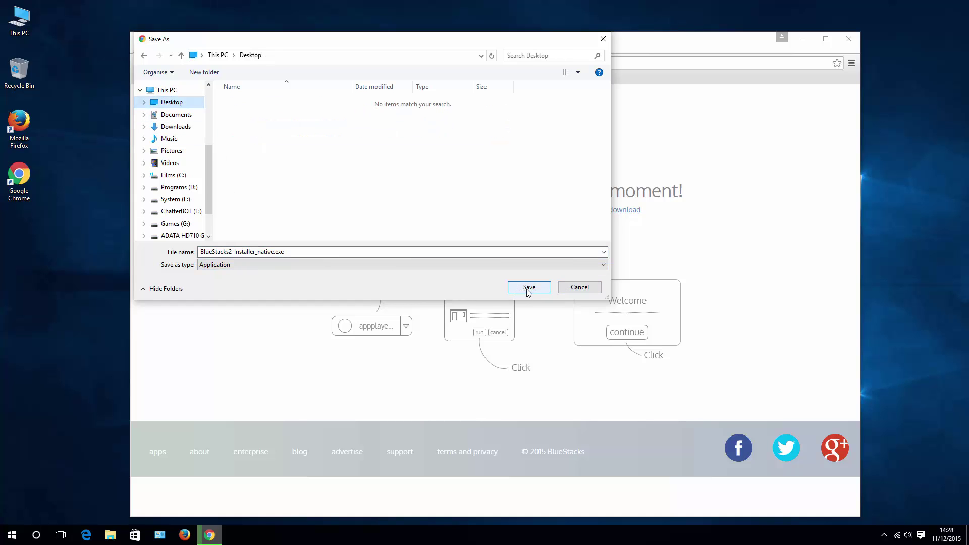
pyautogui.click(526, 293)
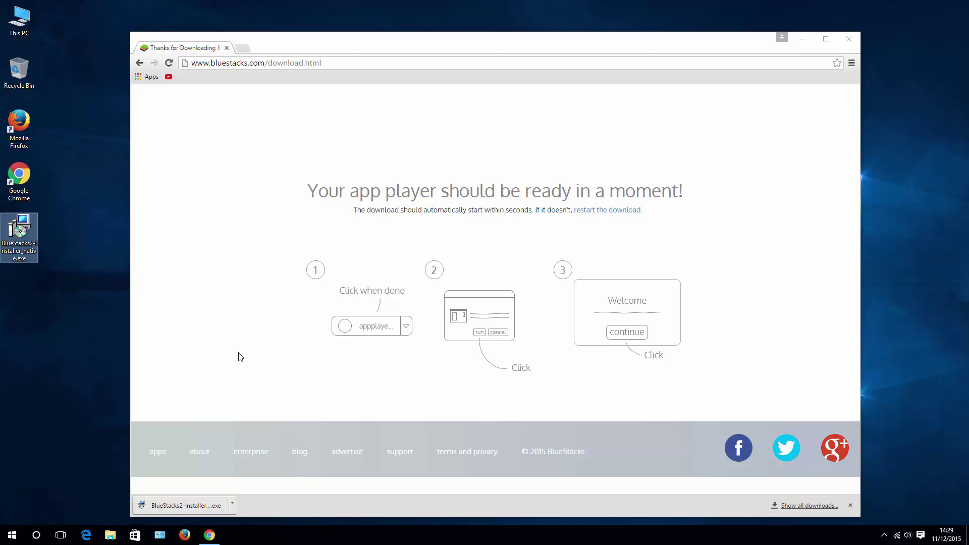
# Step: Run BlueStacks2-Installer_native.exe, accept the license, and install with the default C:\ProgramData data location
pyautogui.doubleClick(22, 241)
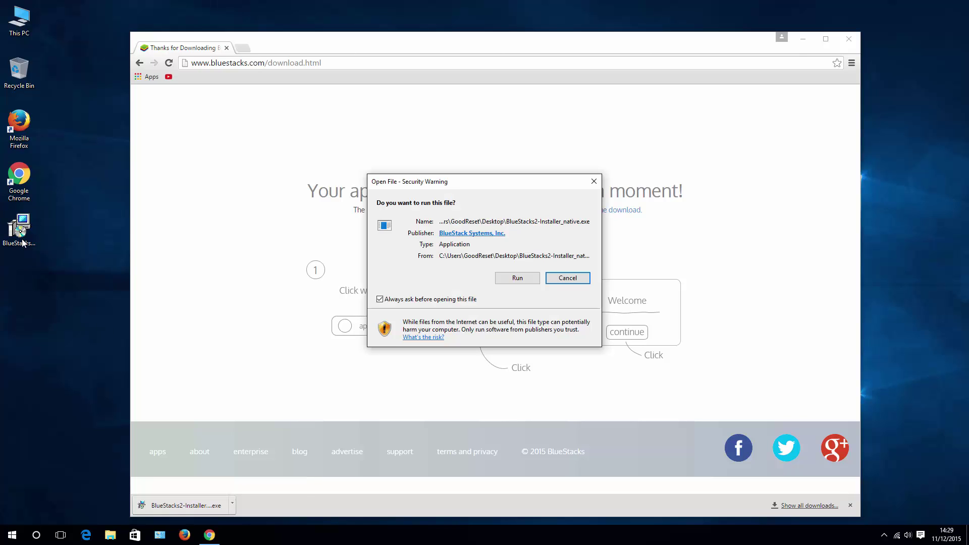
pyautogui.click(520, 280)
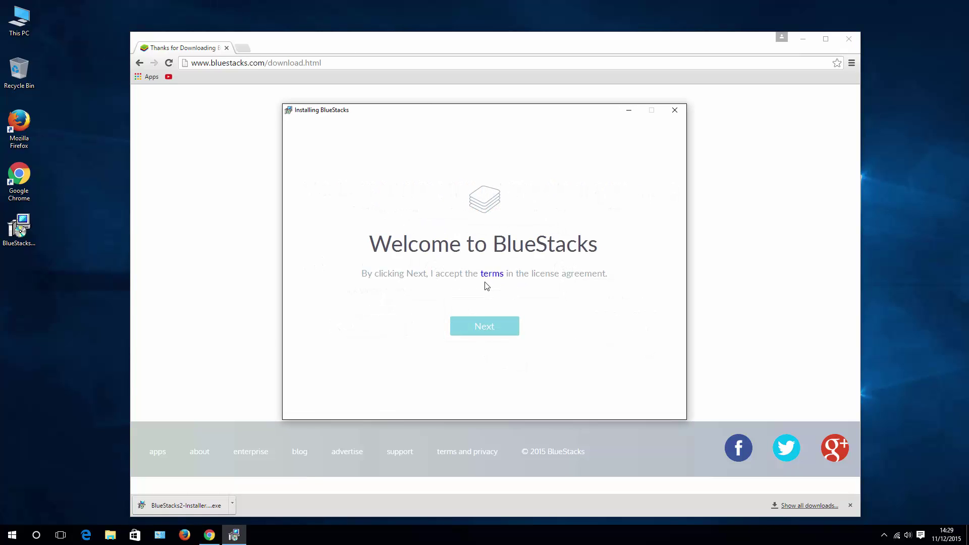
pyautogui.click(483, 327)
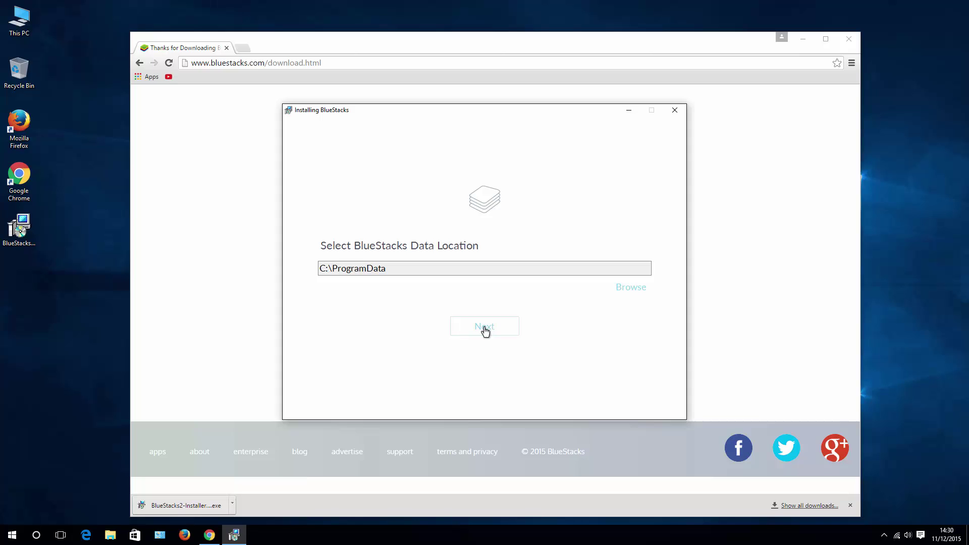
pyautogui.click(484, 328)
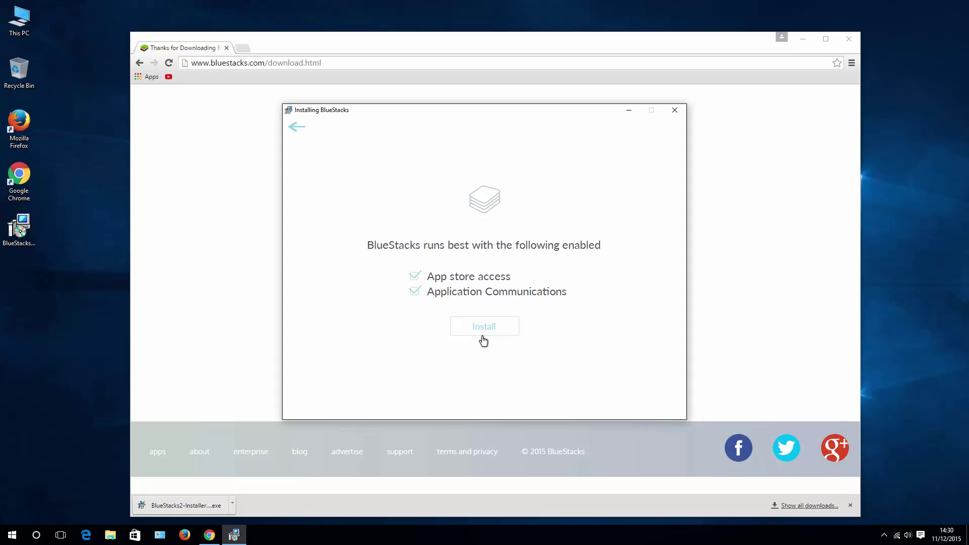
pyautogui.click(487, 330)
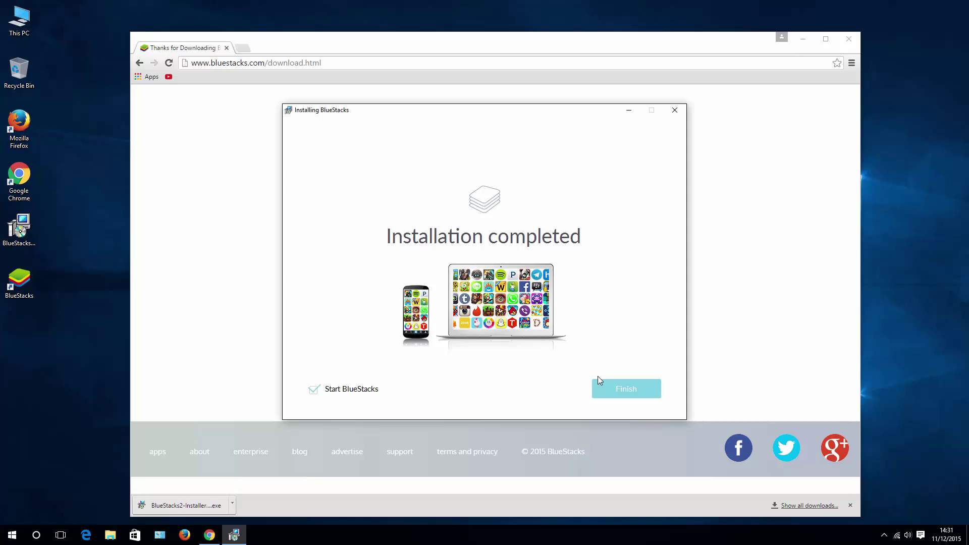
# Step: Finish the installer, go to the Android home screen, and agree to both Google location prompts
pyautogui.click(628, 393)
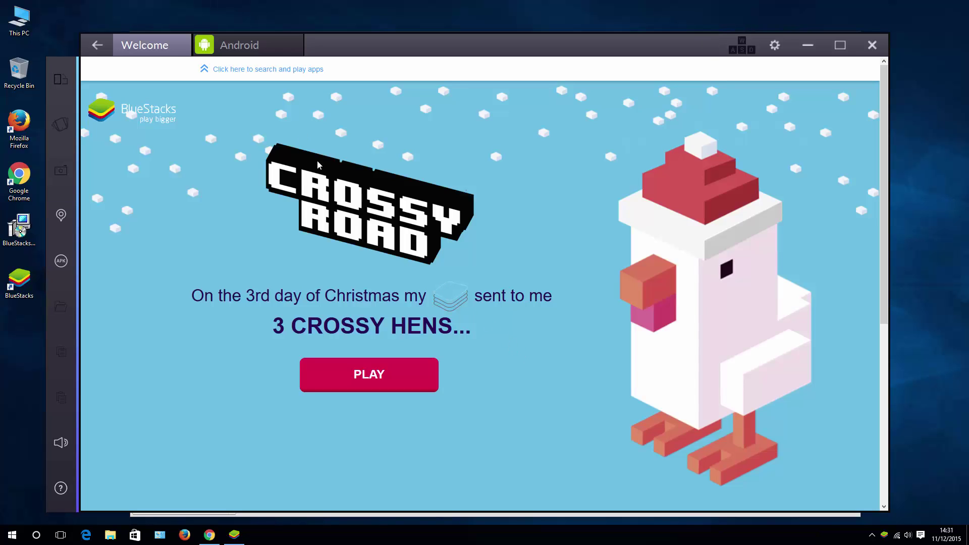
pyautogui.click(250, 46)
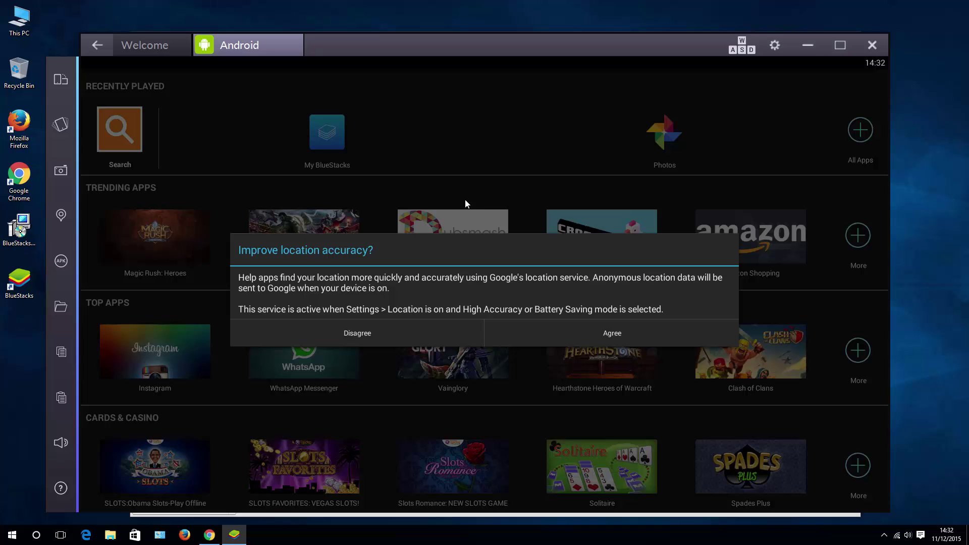
pyautogui.click(619, 333)
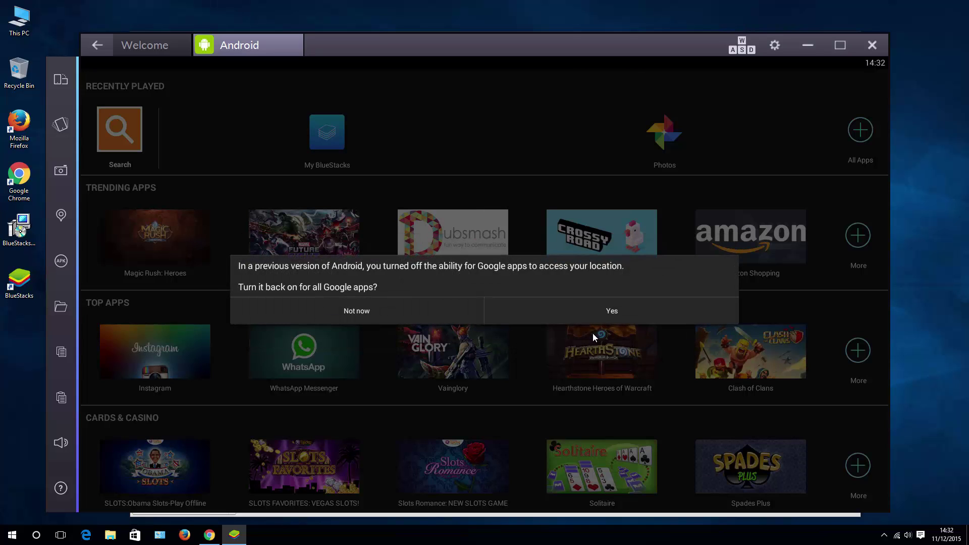
pyautogui.click(616, 311)
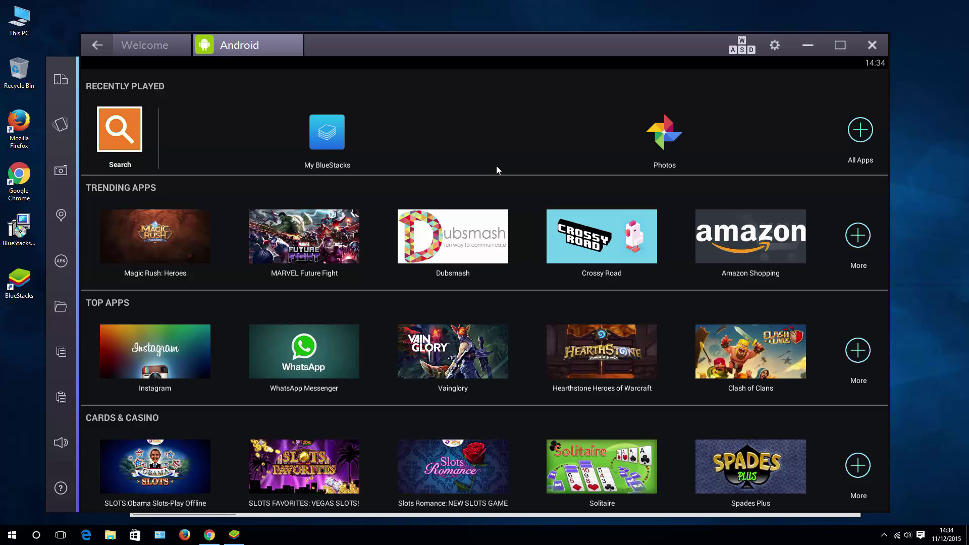
# Step: Search BlueStacks apps for 'plants vs zombies' to trigger the One Time Setup
pyautogui.click(130, 140)
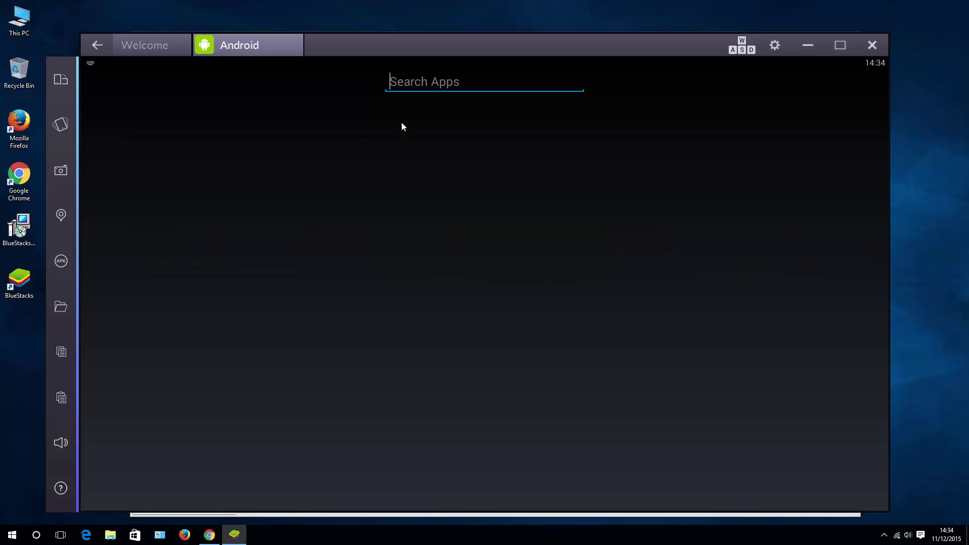
pyautogui.write('pla')
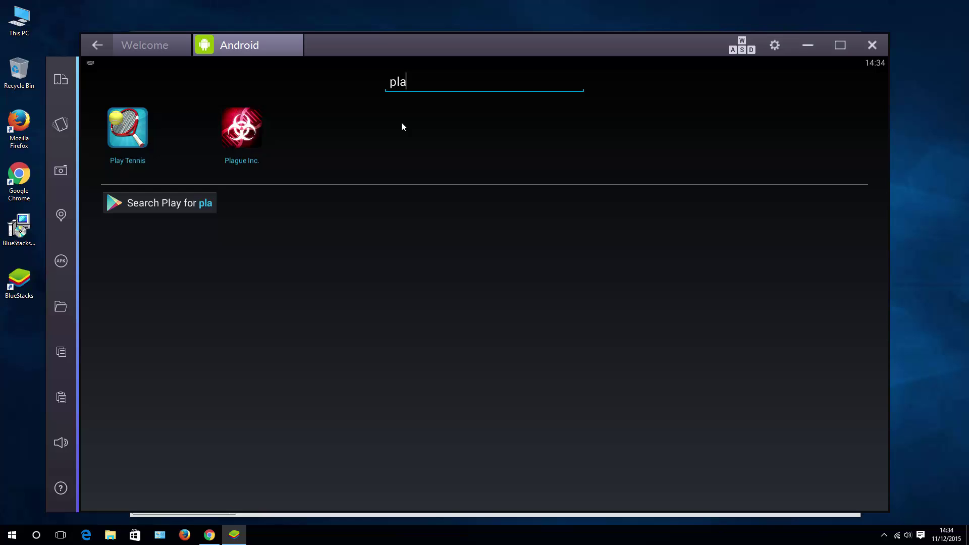
pyautogui.write('nts v')
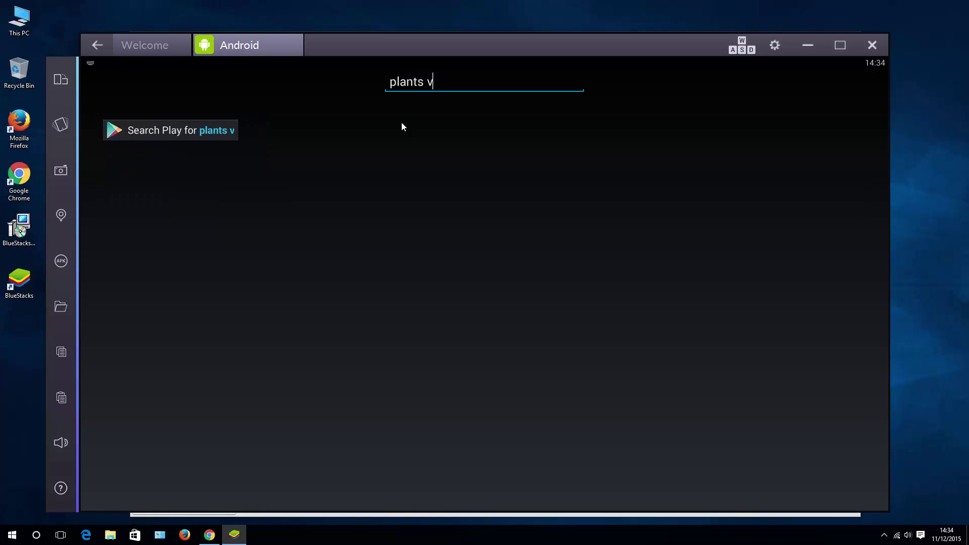
pyautogui.write('s zombies')
pyautogui.press('Return')
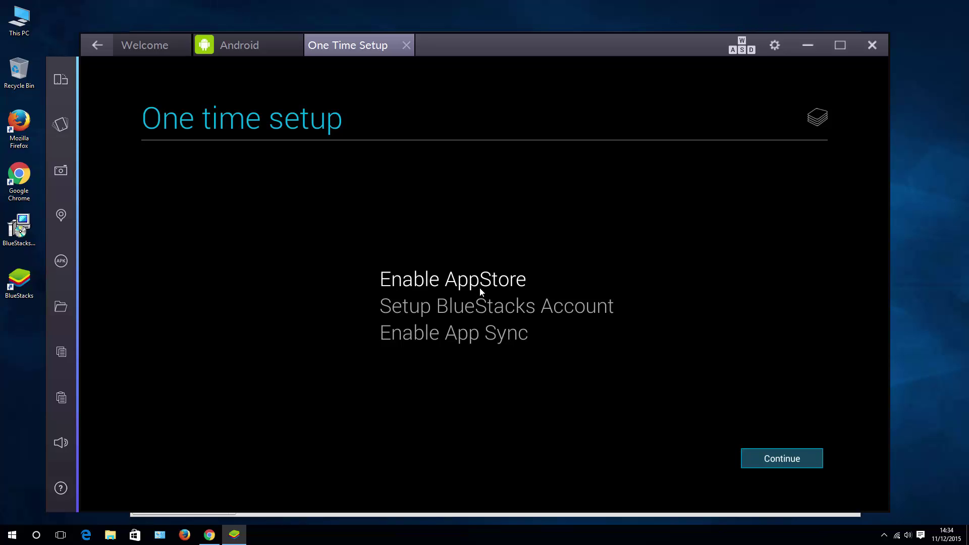
# Step: Begin the AppStore setup and sign in with the Google account's e-mail and password, accepting the terms
pyautogui.click(763, 461)
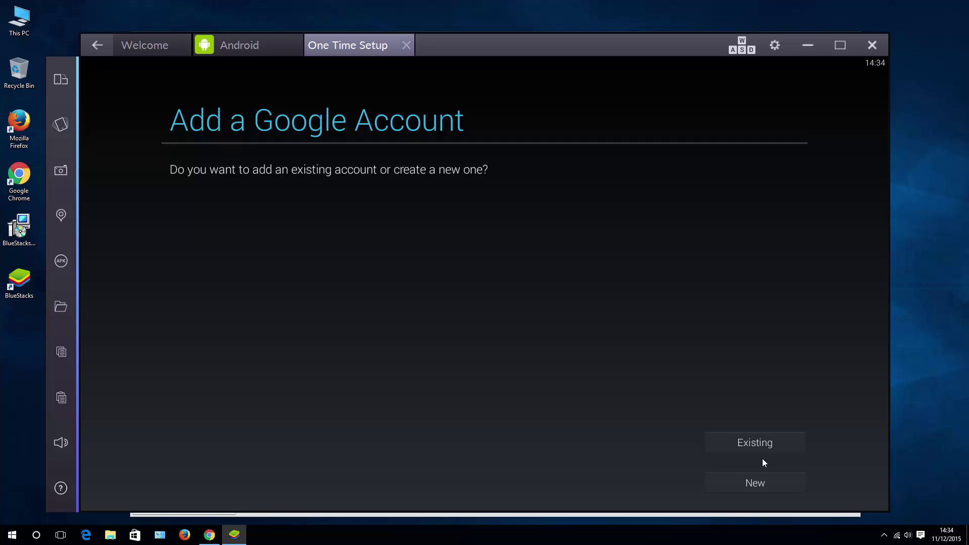
pyautogui.click(754, 452)
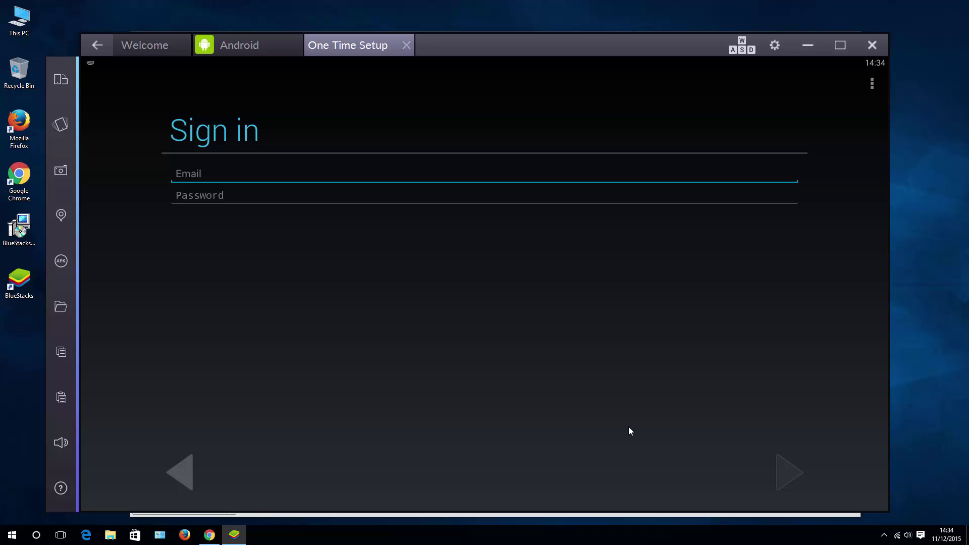
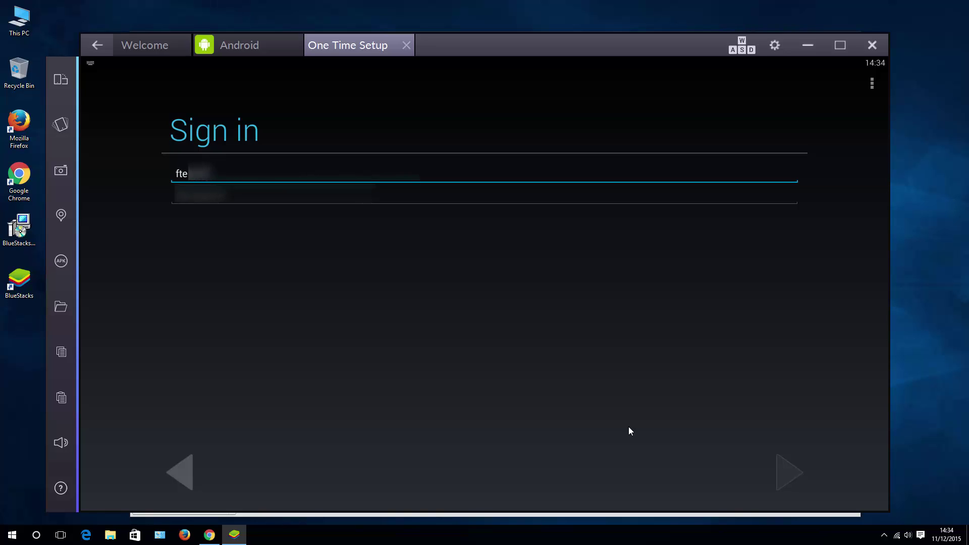
pyautogui.press('Tab')
pyautogui.write('**********')
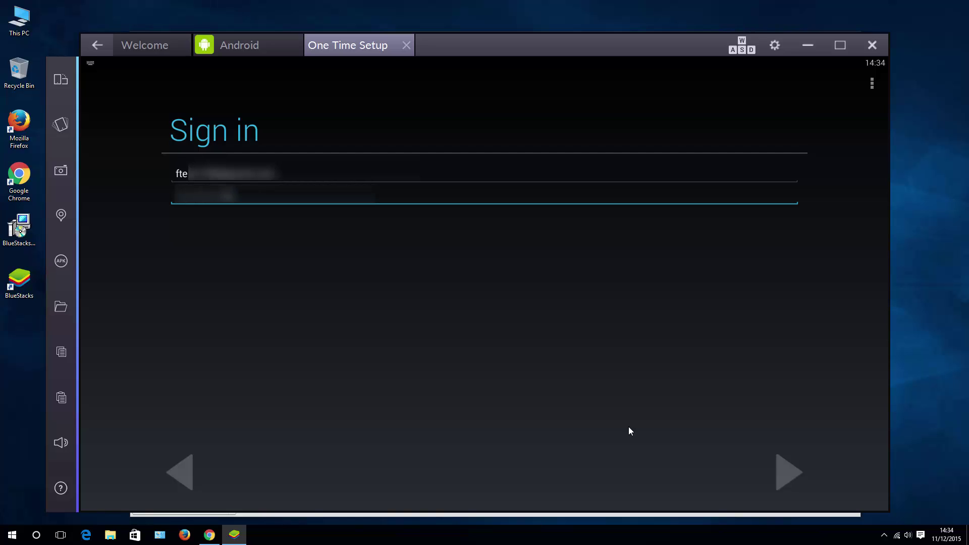
pyautogui.write('**')
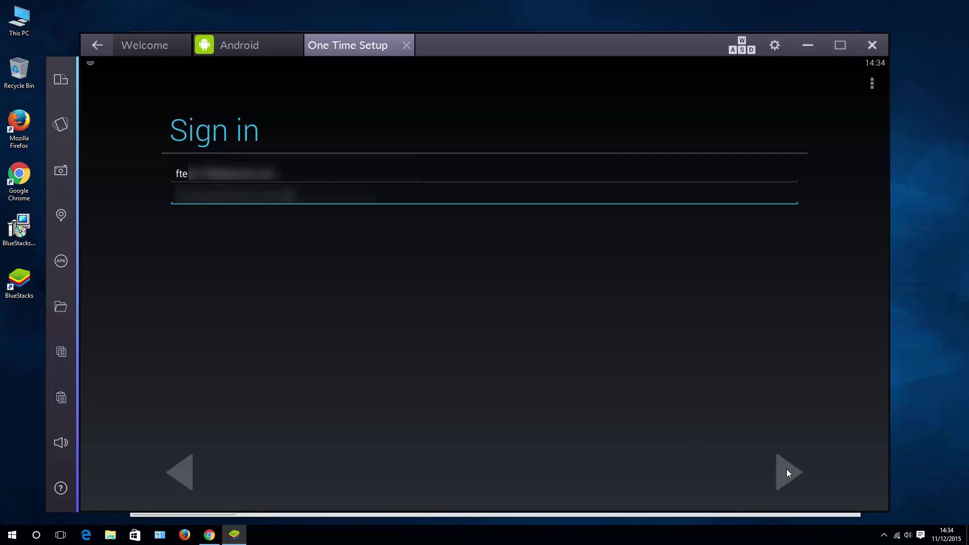
pyautogui.click(786, 471)
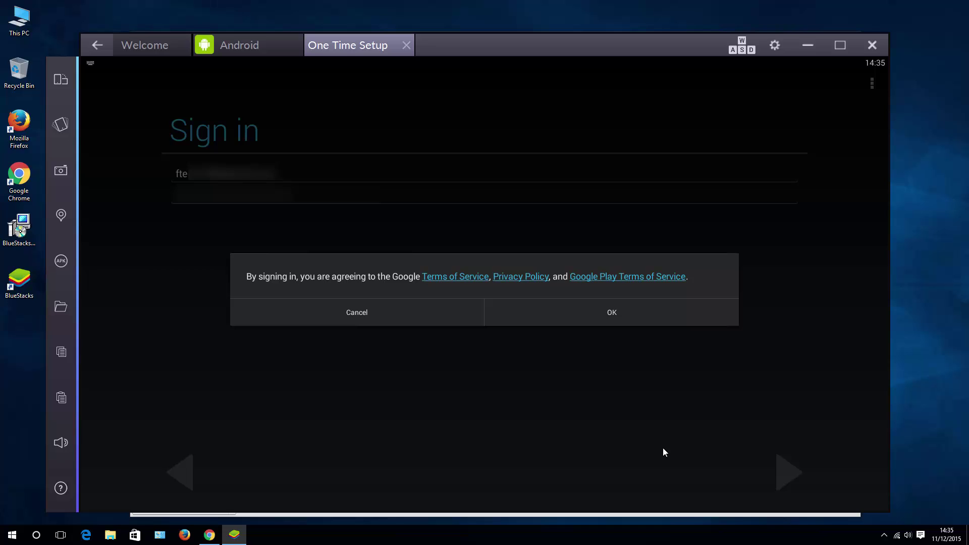
pyautogui.click(606, 310)
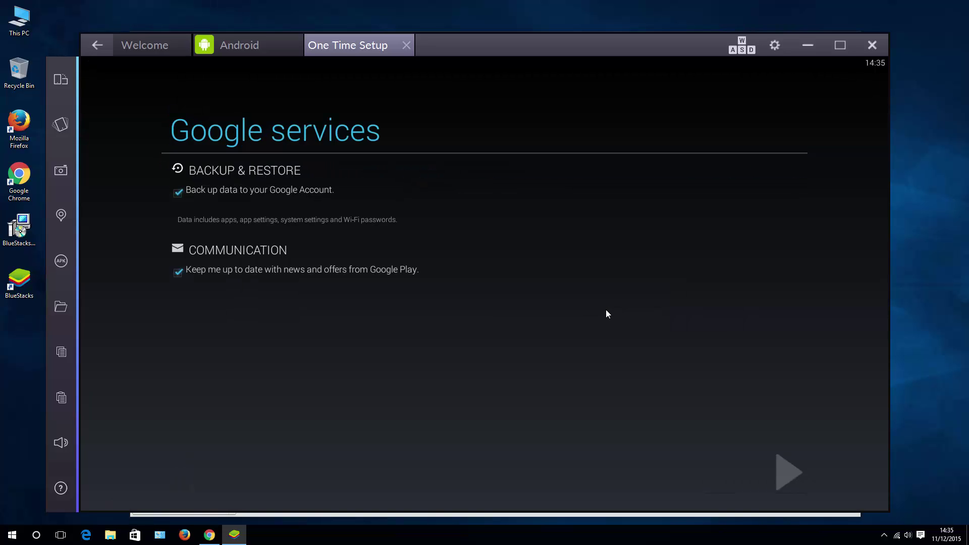
# Step: Accept the Google services options, link the signed-in account to BlueStacks, and enable App Sync
pyautogui.click(777, 472)
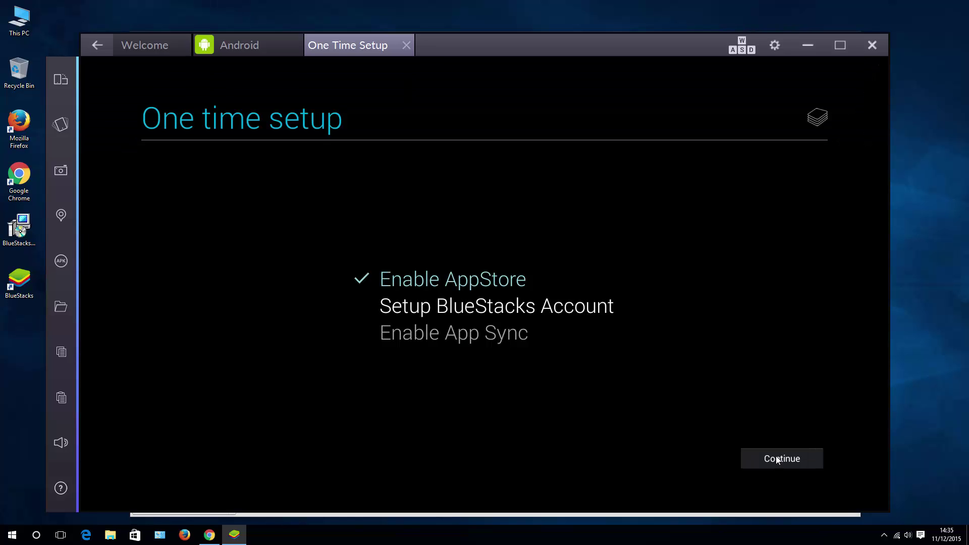
pyautogui.click(780, 459)
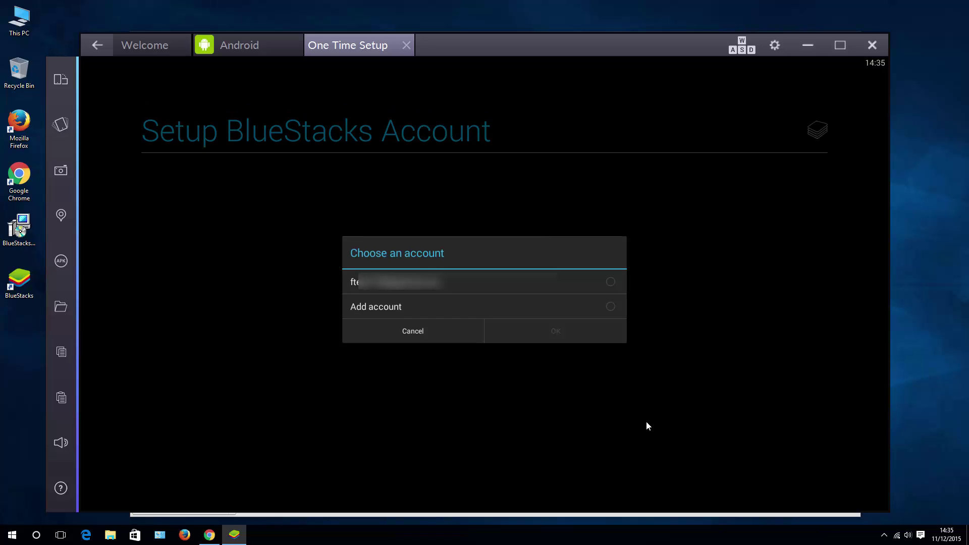
pyautogui.click(613, 283)
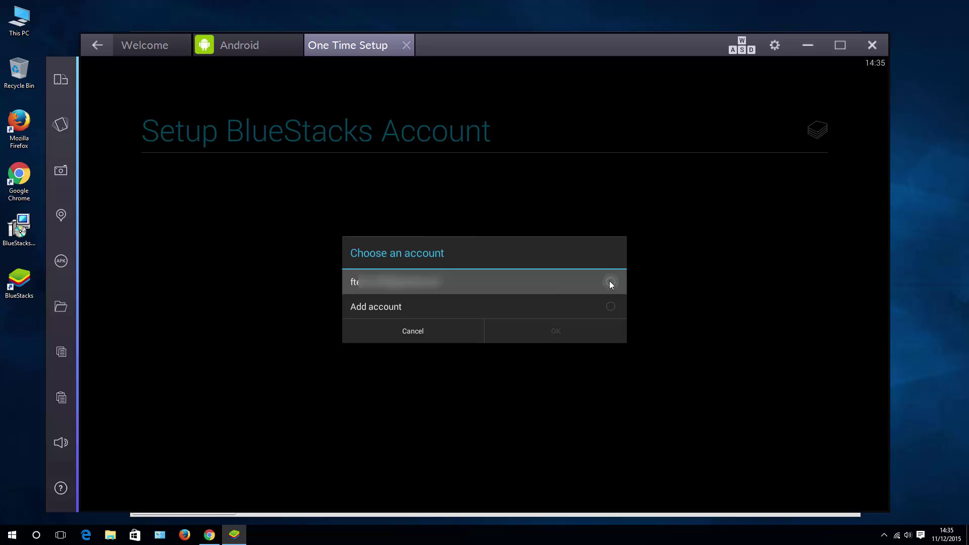
pyautogui.click(570, 331)
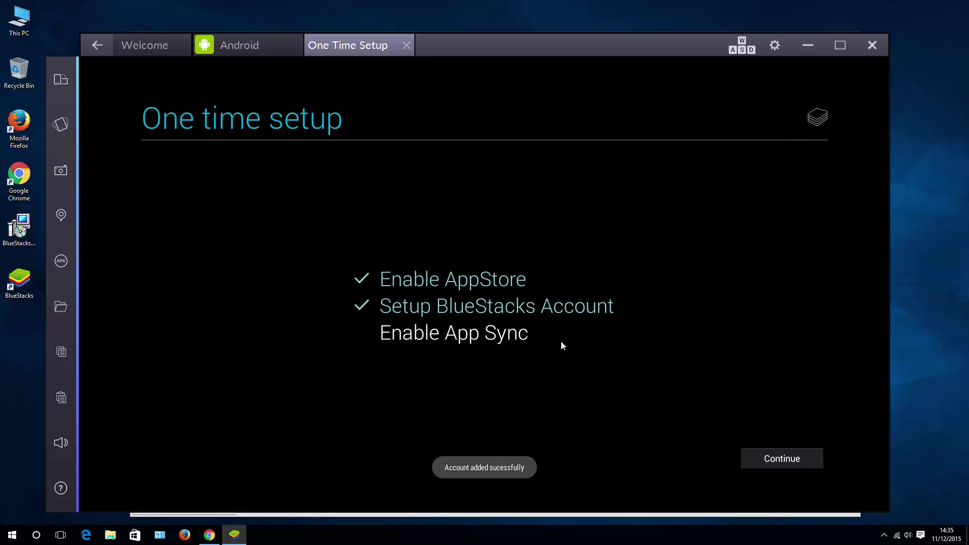
pyautogui.click(742, 450)
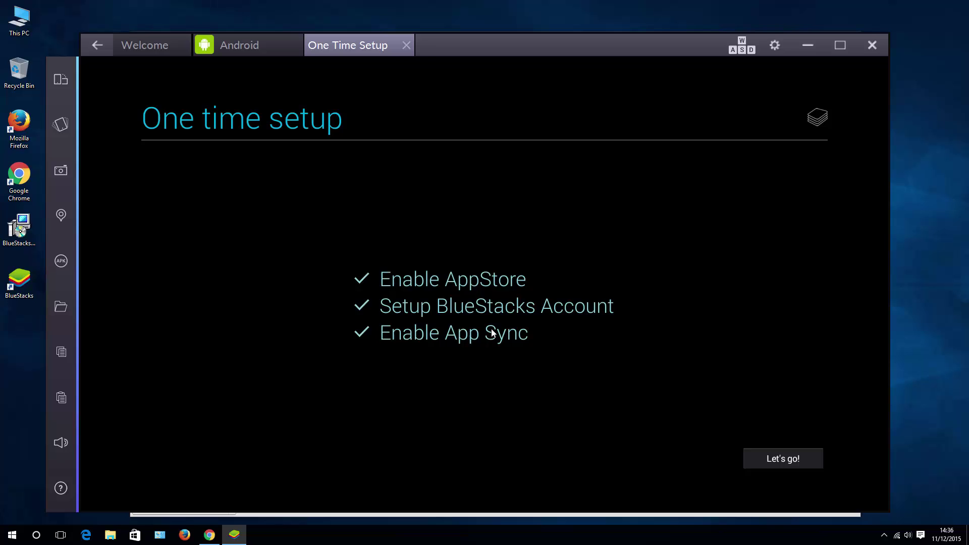
pyautogui.click(785, 457)
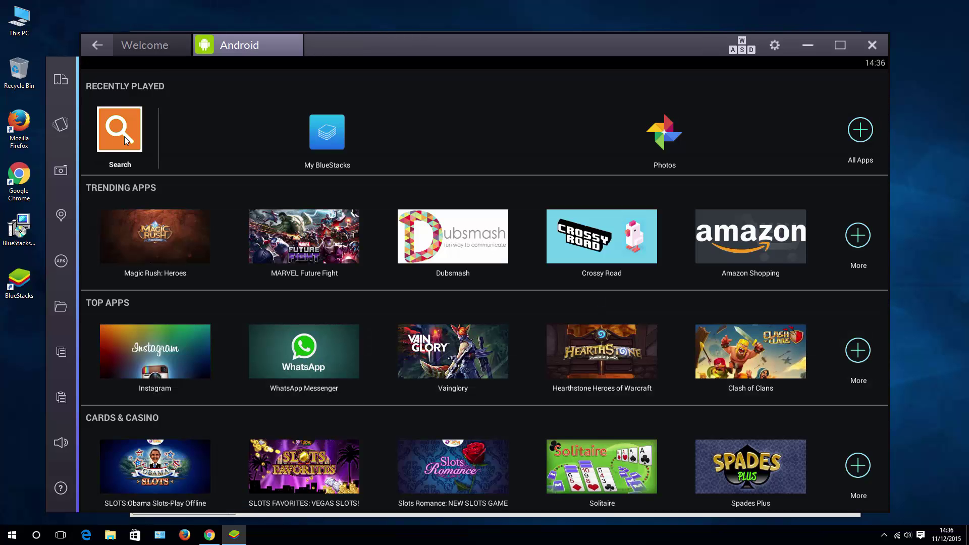
# Step: Search Play for 'plants vs zombies' and install Plants vs. Zombies 2, accepting its permissions
pyautogui.click(124, 136)
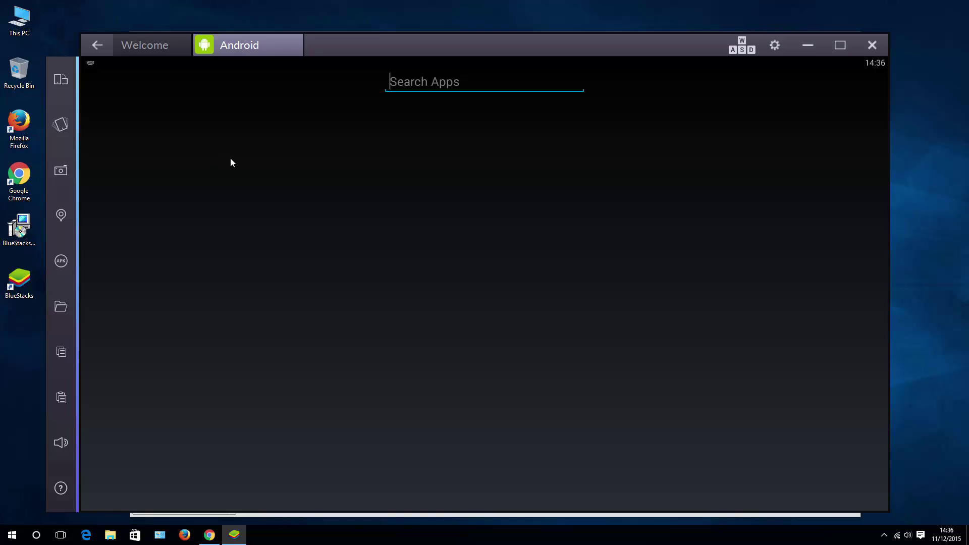
pyautogui.write('plants vs')
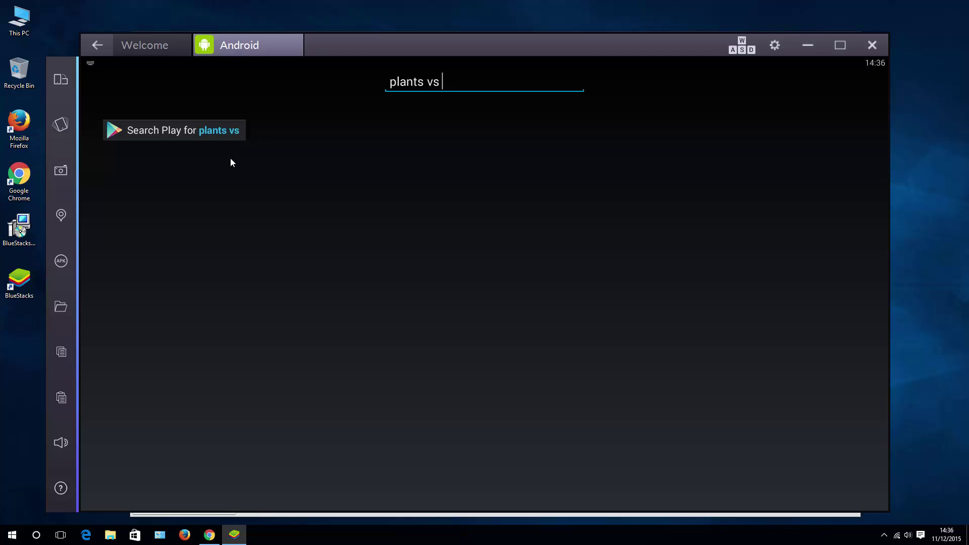
pyautogui.write('zombies')
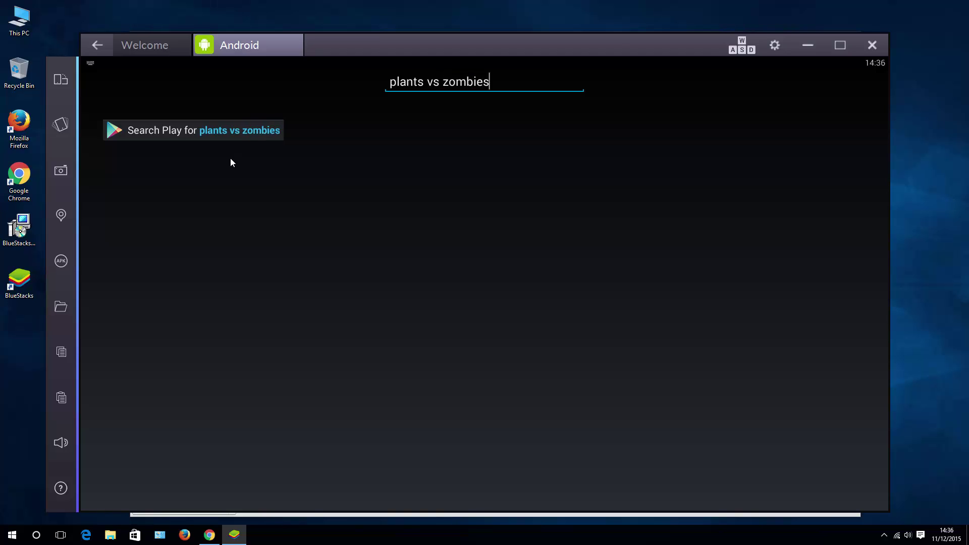
pyautogui.press('Return')
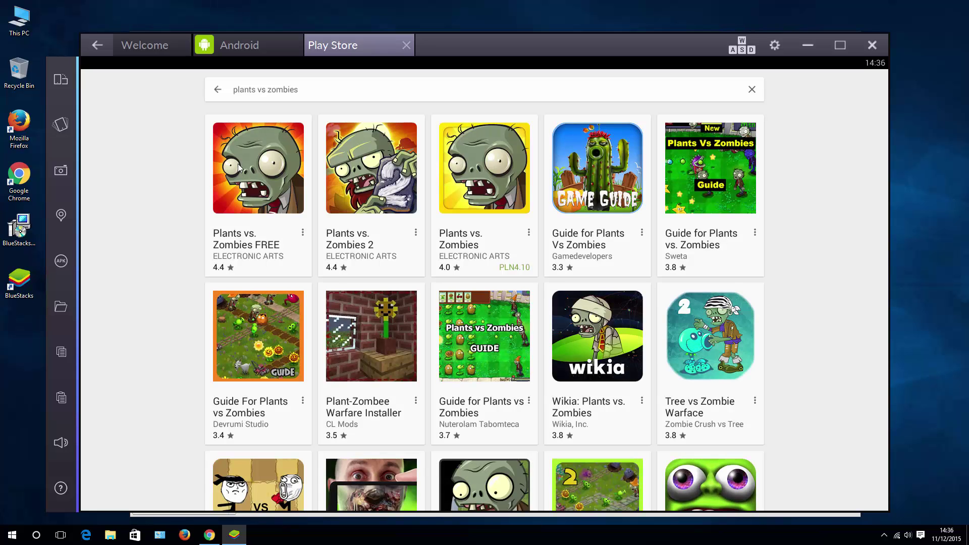
pyautogui.click(377, 185)
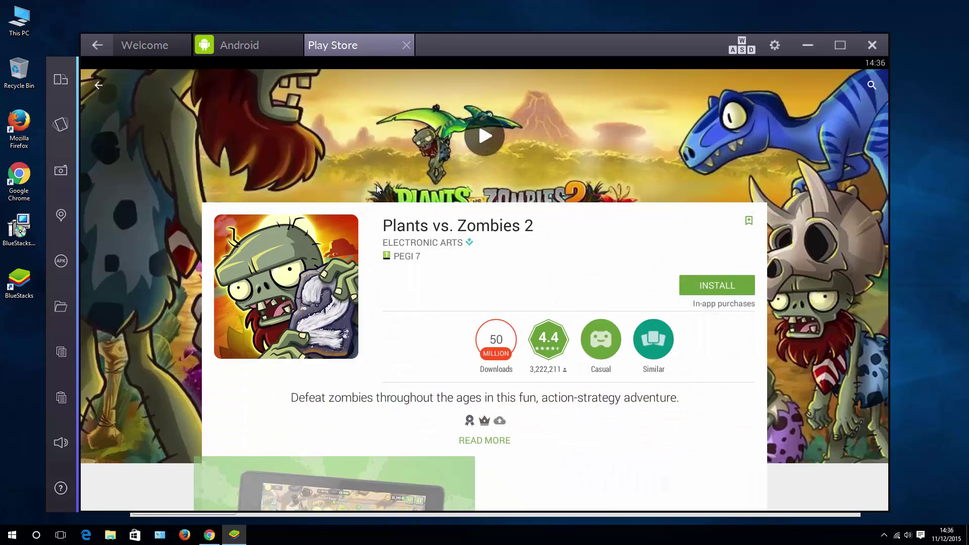
pyautogui.click(707, 285)
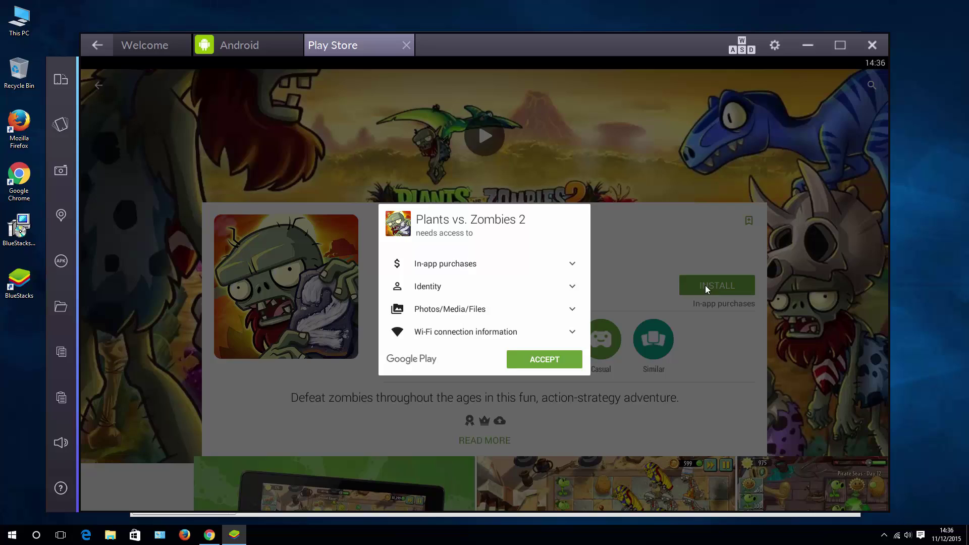
pyautogui.click(561, 355)
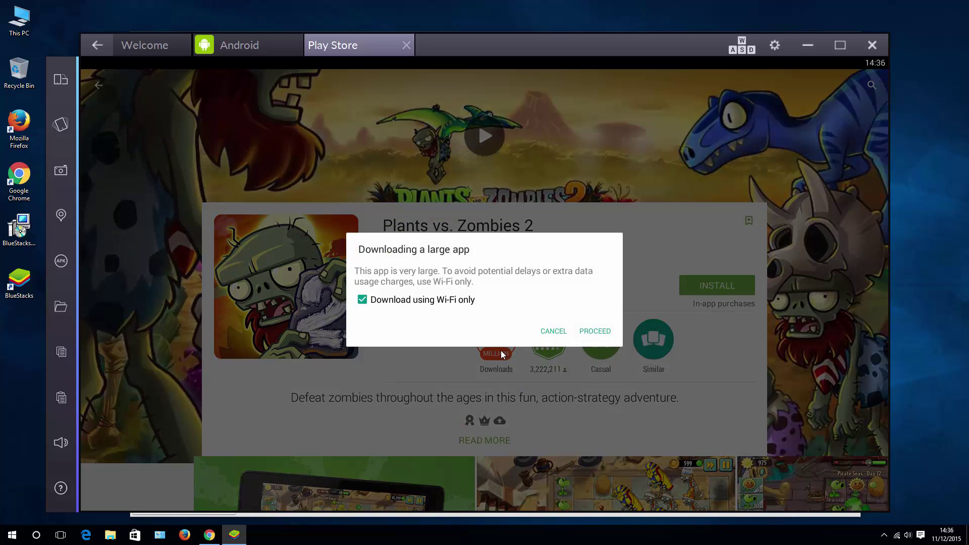
pyautogui.click(593, 331)
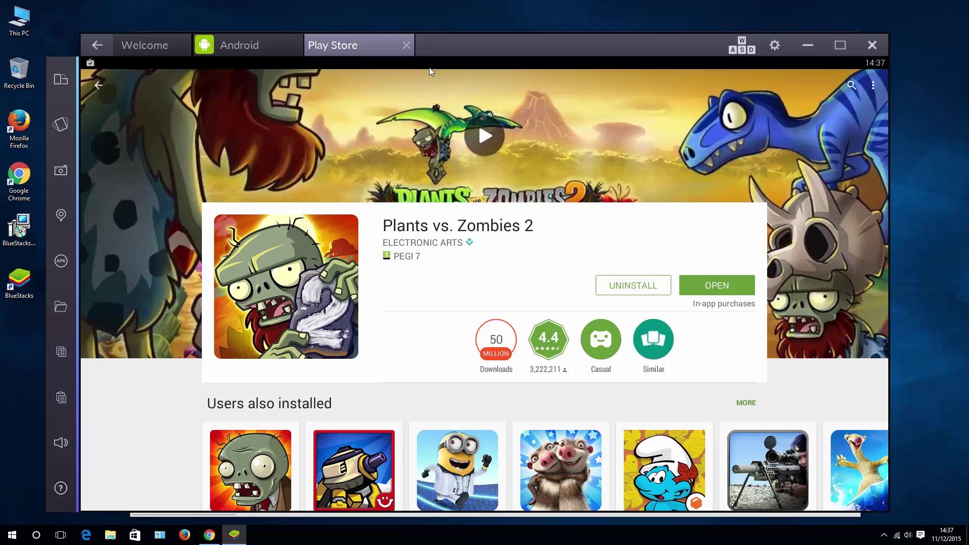
# Step: Close the Play Store tab and launch PvZ 2 from the BlueStacks home screen
pyautogui.click(406, 46)
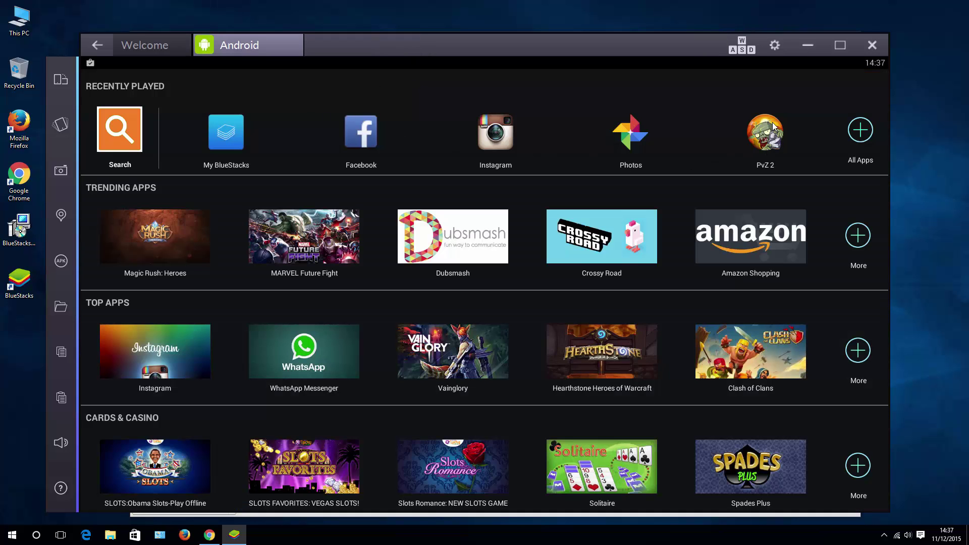
pyautogui.click(868, 132)
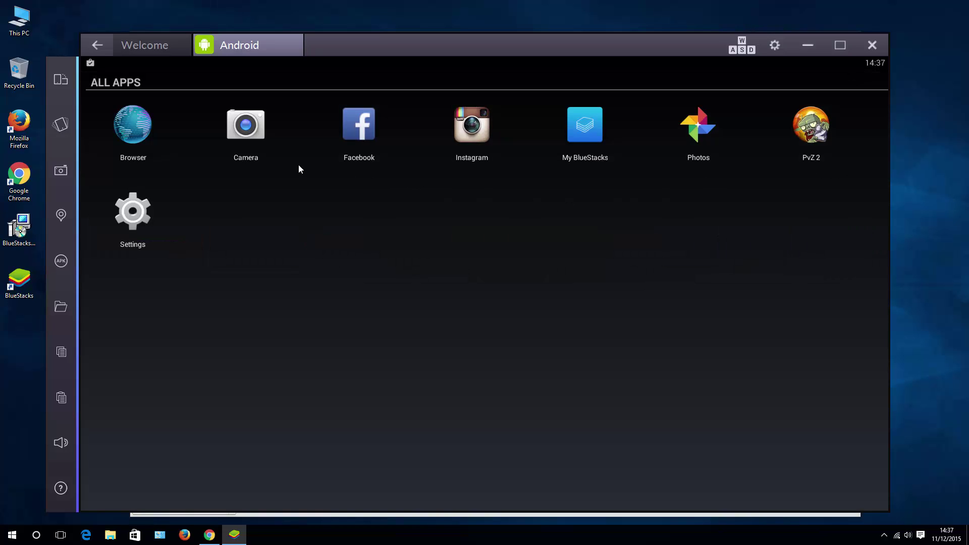
pyautogui.click(97, 45)
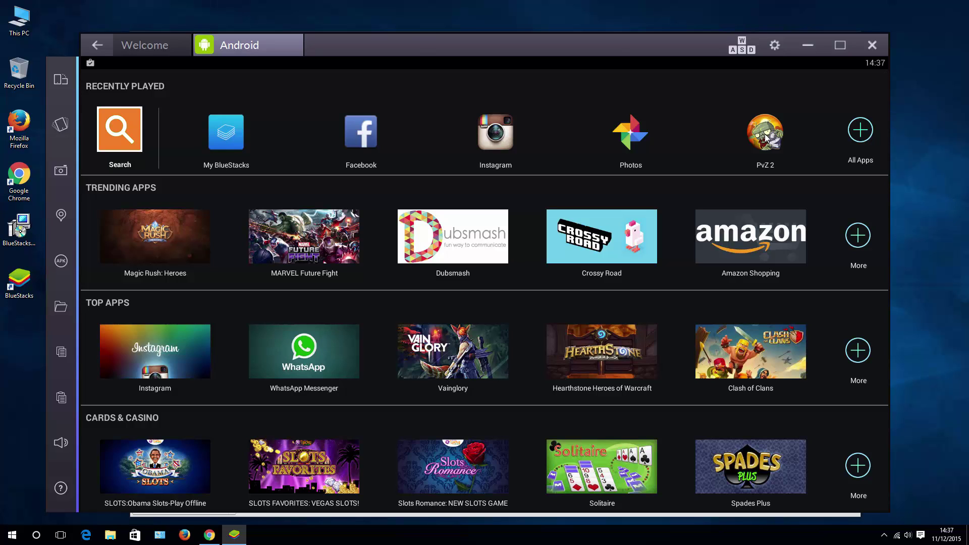
pyautogui.click(766, 137)
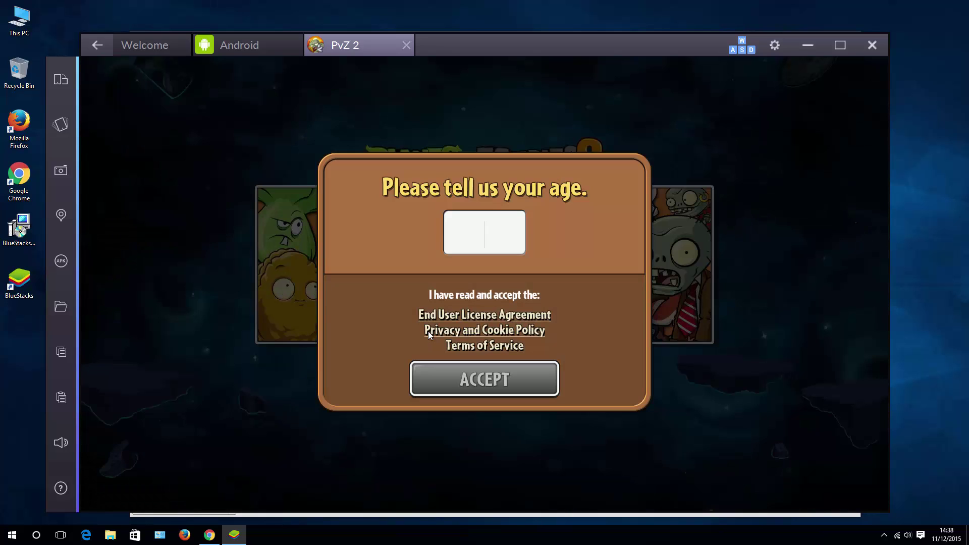
# Step: Enter age 24 and accept, then save a player name in the Welcome dialog
pyautogui.write('24')
pyautogui.click(455, 366)
pyautogui.write('Pete3')
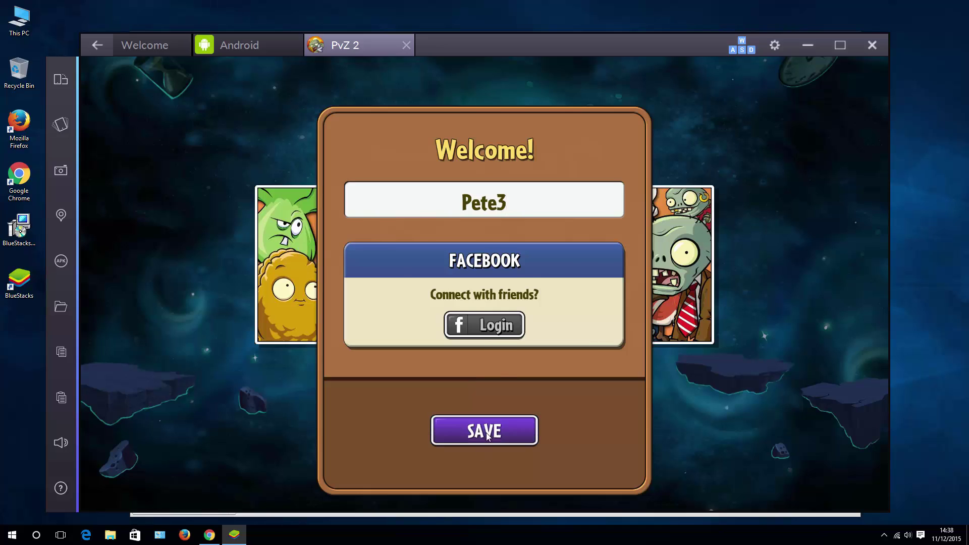
pyautogui.click(434, 419)
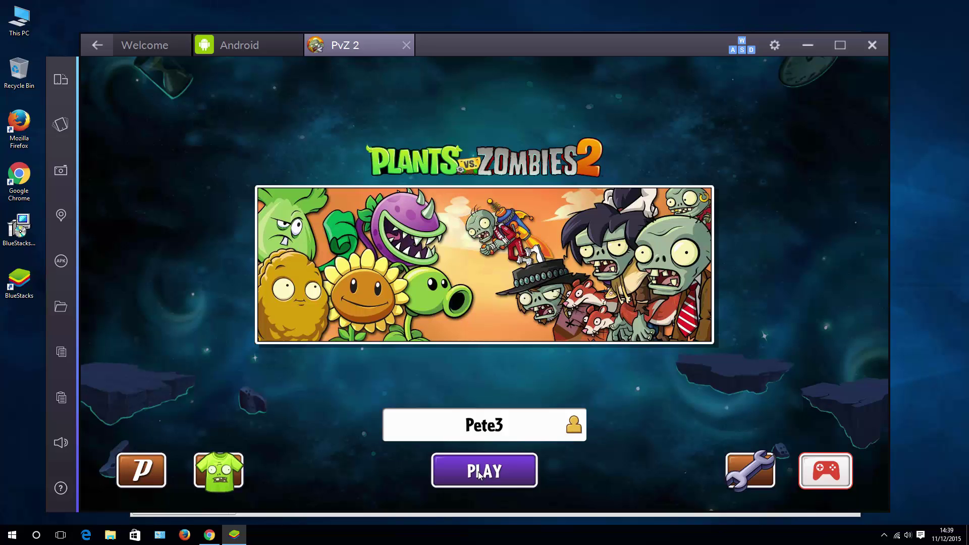
# Step: Start Plants vs. Zombies 2 from its title screen so the lawn level begins loading
pyautogui.click(478, 473)
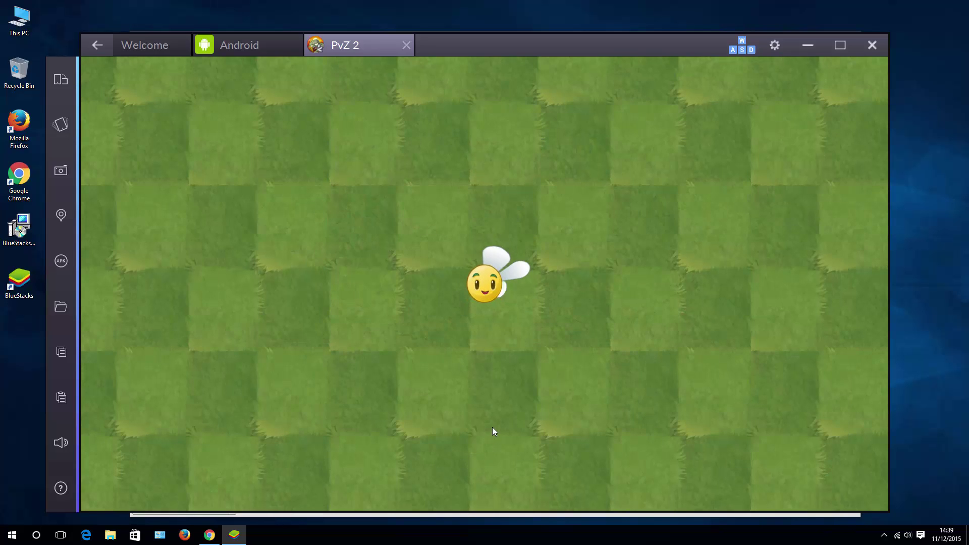